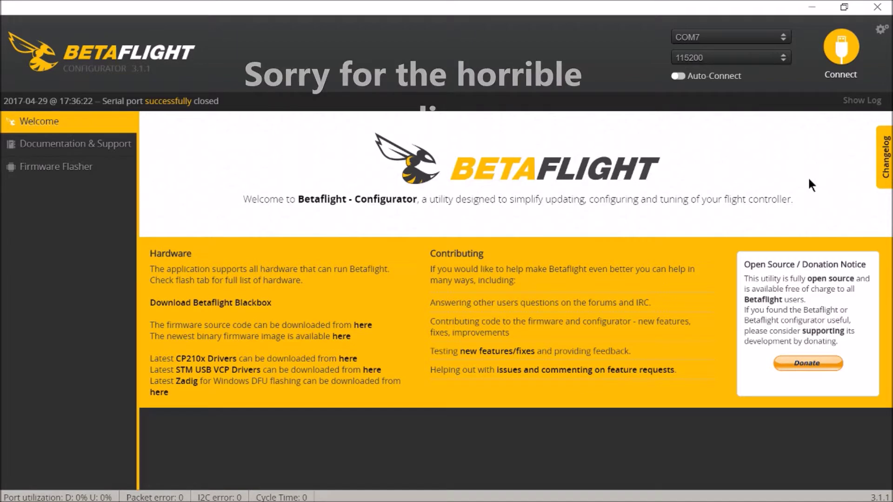
# Step: Connect, calibrate the accelerometer, then review Ports and Configuration (Quad X, MULTISHOT)
pyautogui.click(838, 60)
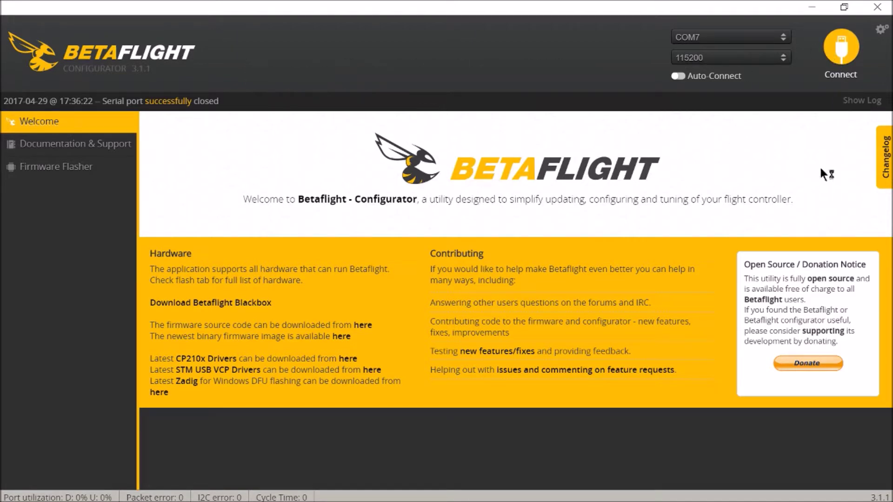
pyautogui.click(838, 54)
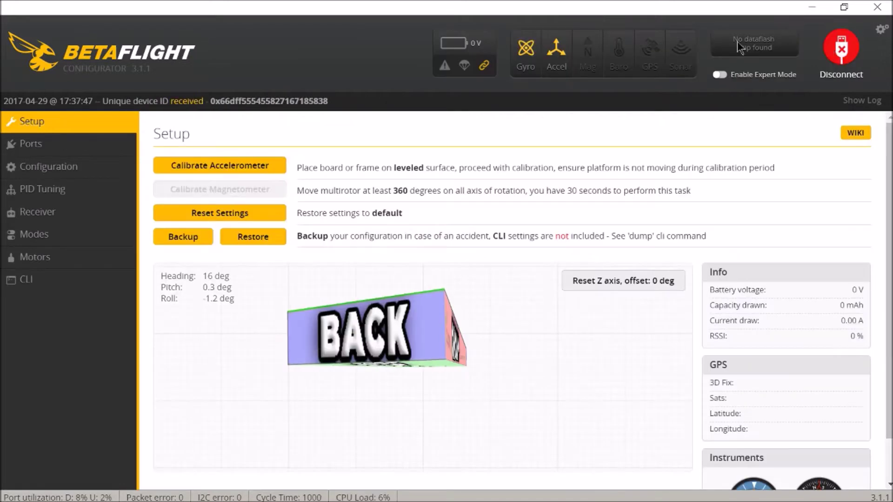
pyautogui.click(270, 168)
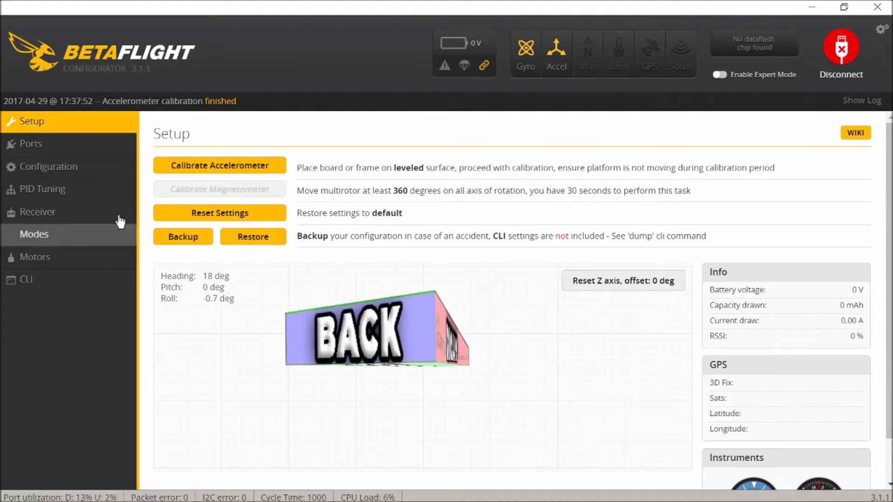
pyautogui.click(54, 146)
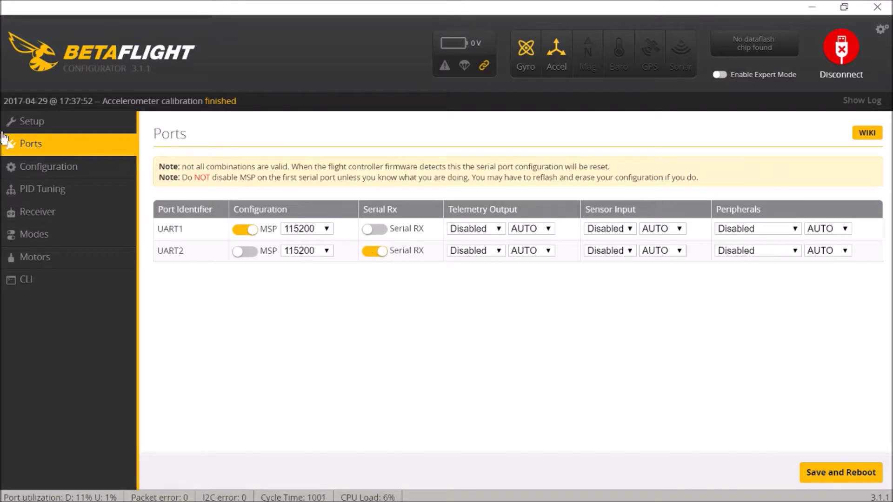
pyautogui.click(42, 166)
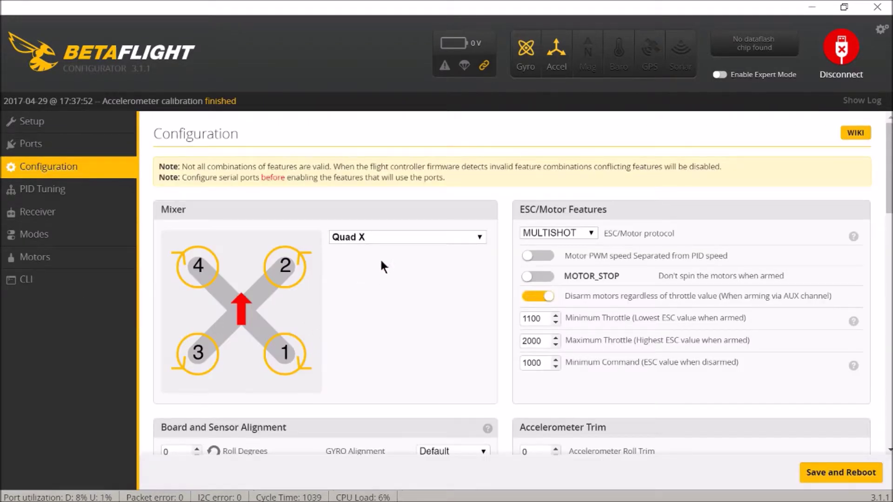
pyautogui.click(579, 229)
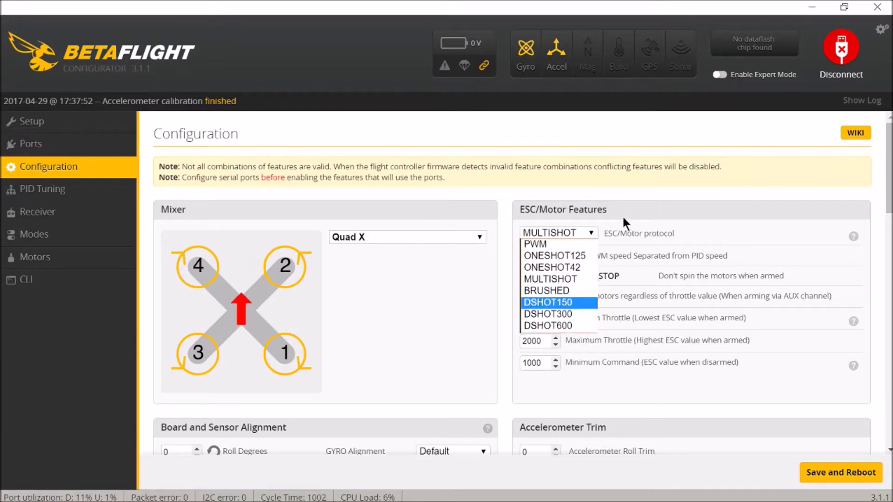
pyautogui.click(633, 205)
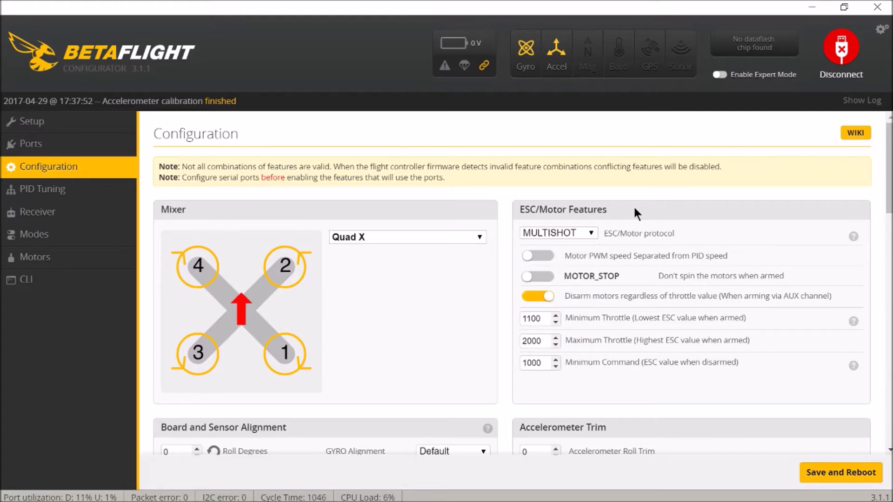
pyautogui.click(584, 232)
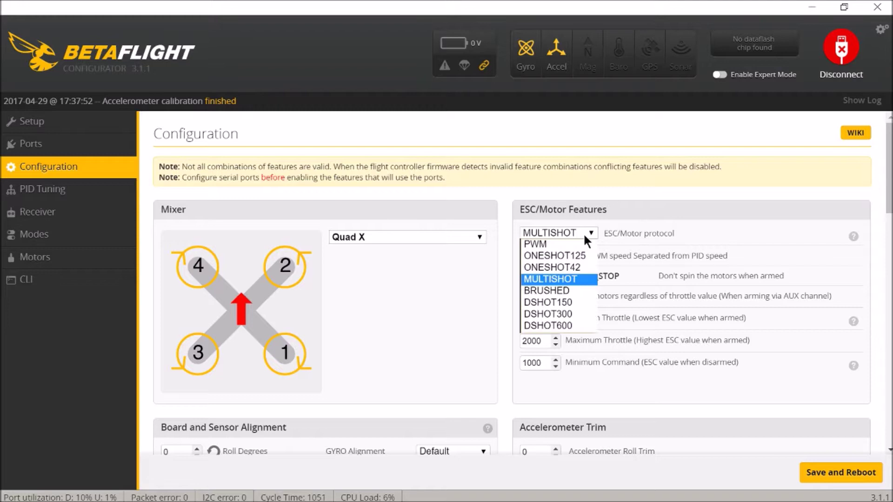
pyautogui.click(648, 203)
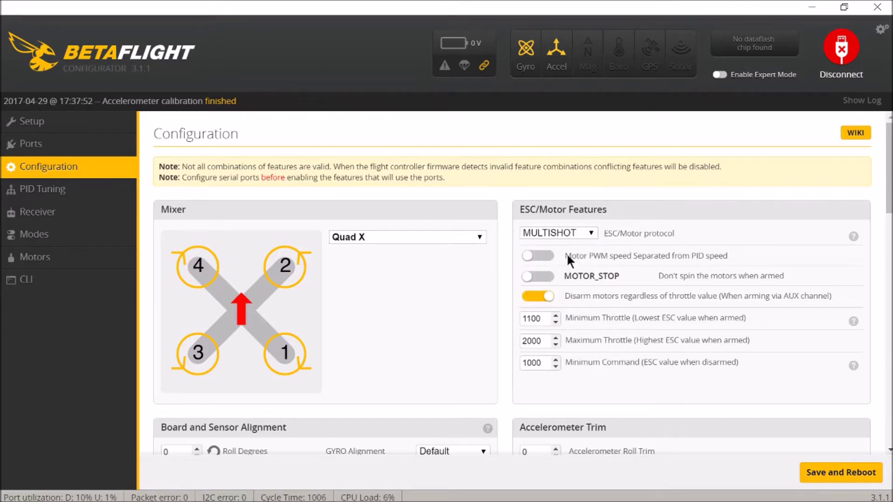
pyautogui.click(577, 234)
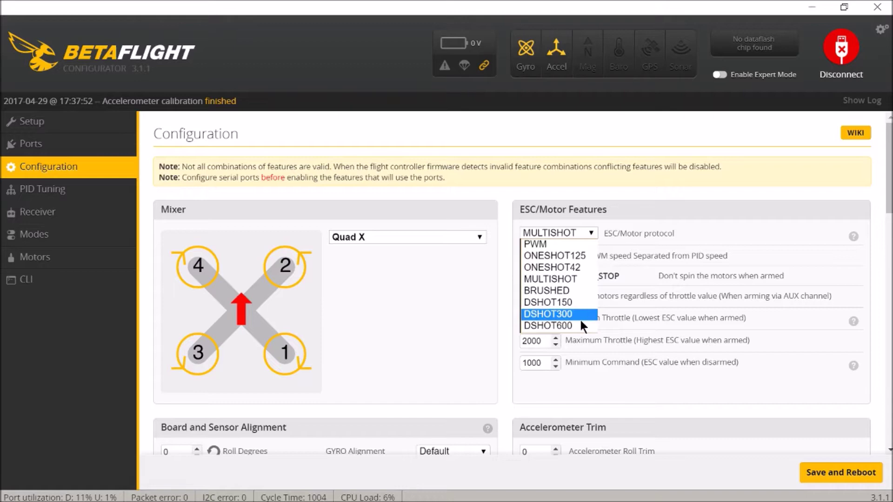
pyautogui.click(642, 217)
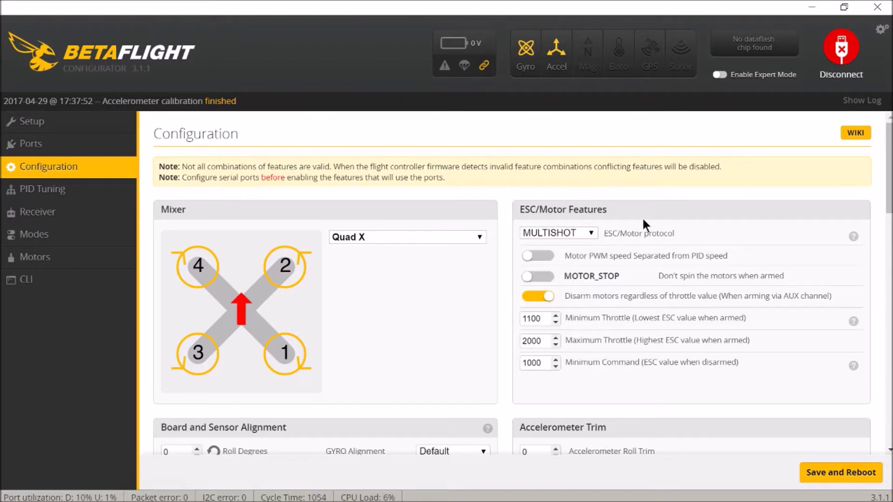
pyautogui.scroll(-3, 552, 306)
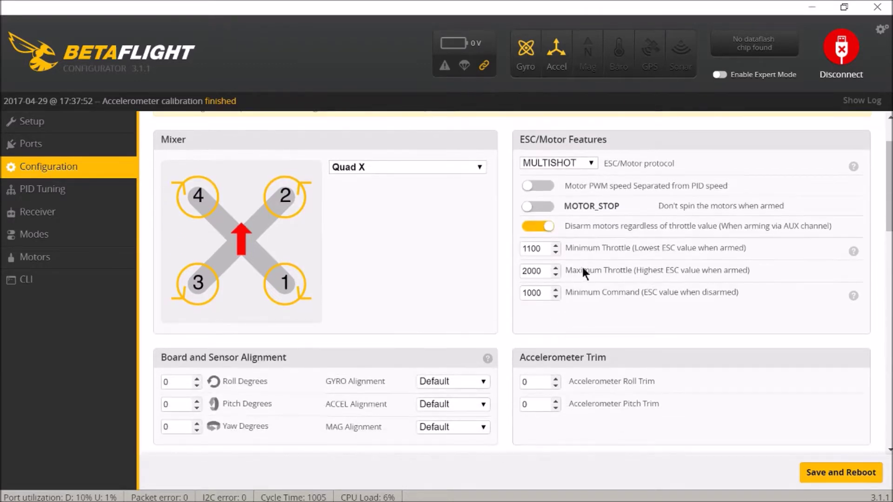
pyautogui.scroll(-3, 572, 279)
pyautogui.scroll(-3, 567, 273)
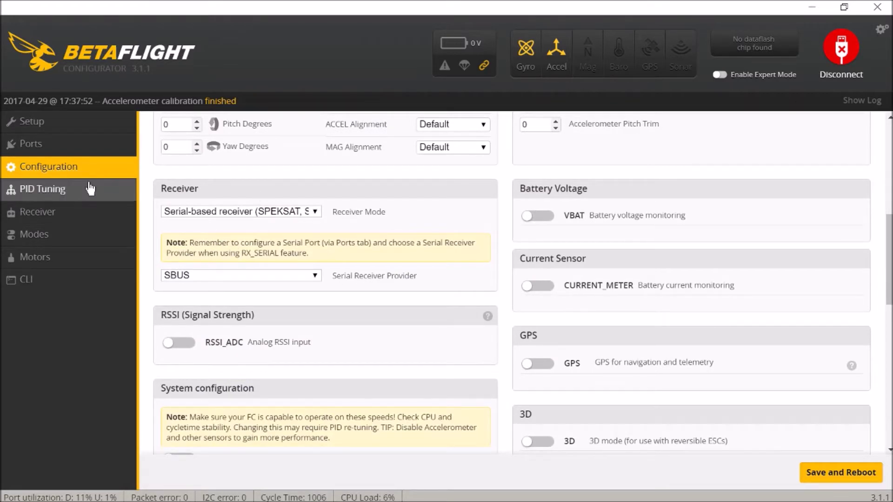
pyautogui.click(42, 189)
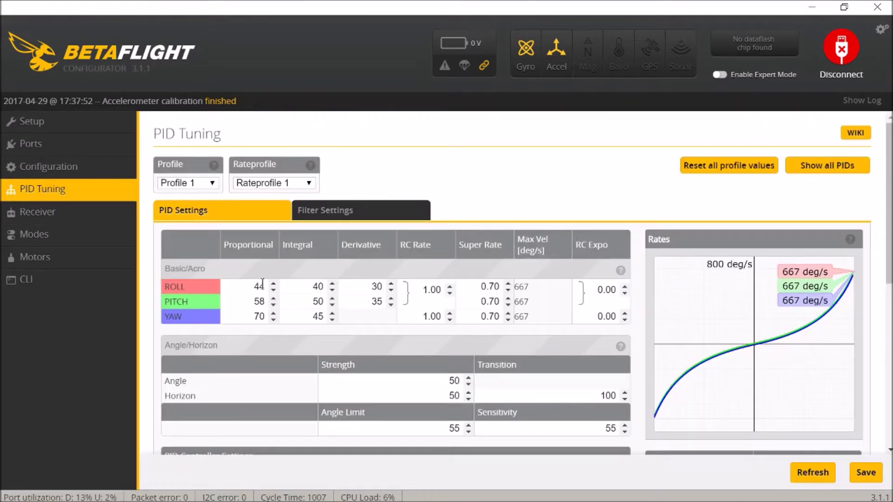
# Step: Review the TAER1234 receiver map, ARM and AIR MODE ranges on AUX 2, and motors
pyautogui.click(50, 217)
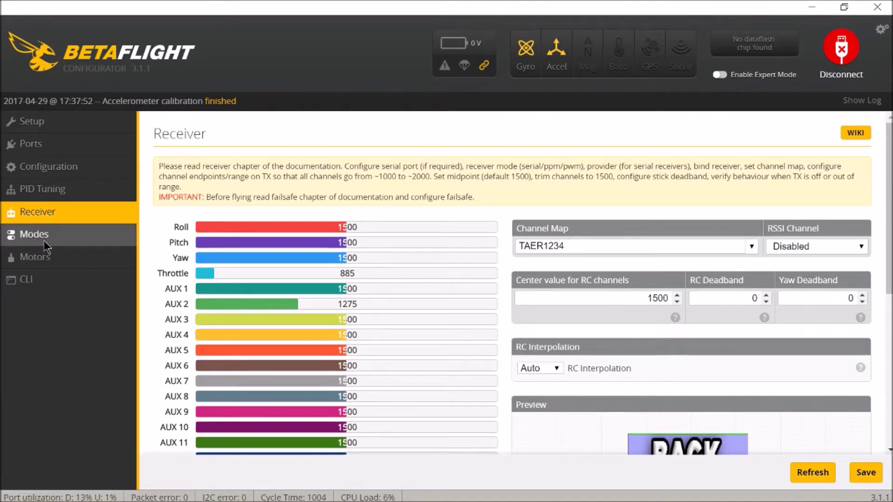
pyautogui.click(28, 234)
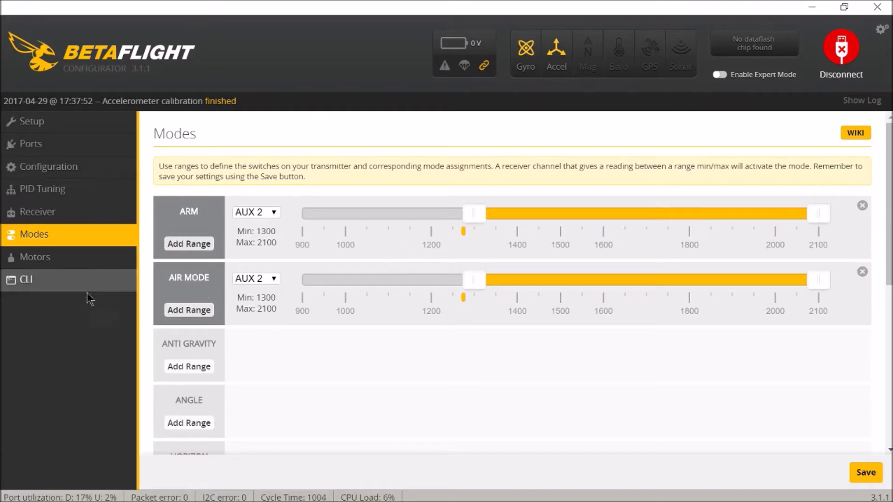
pyautogui.click(45, 259)
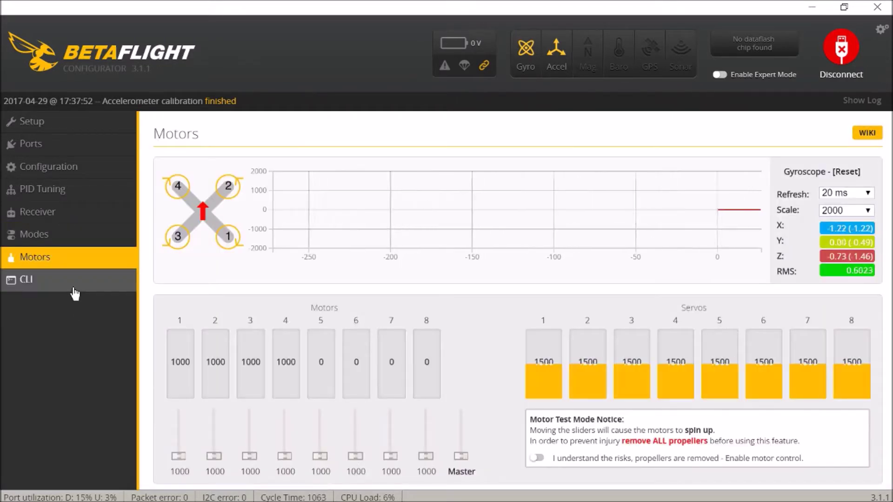